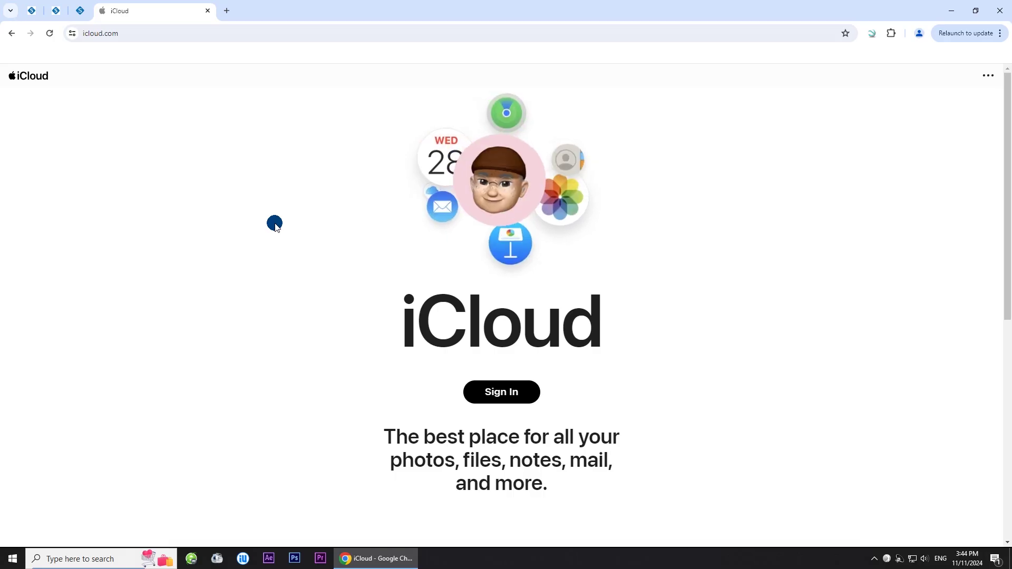
- Begin iCloud sign-in and submit the Apple Account email, continuing to the password step
{"action": "left_click", "coordinate": [88, 35]}
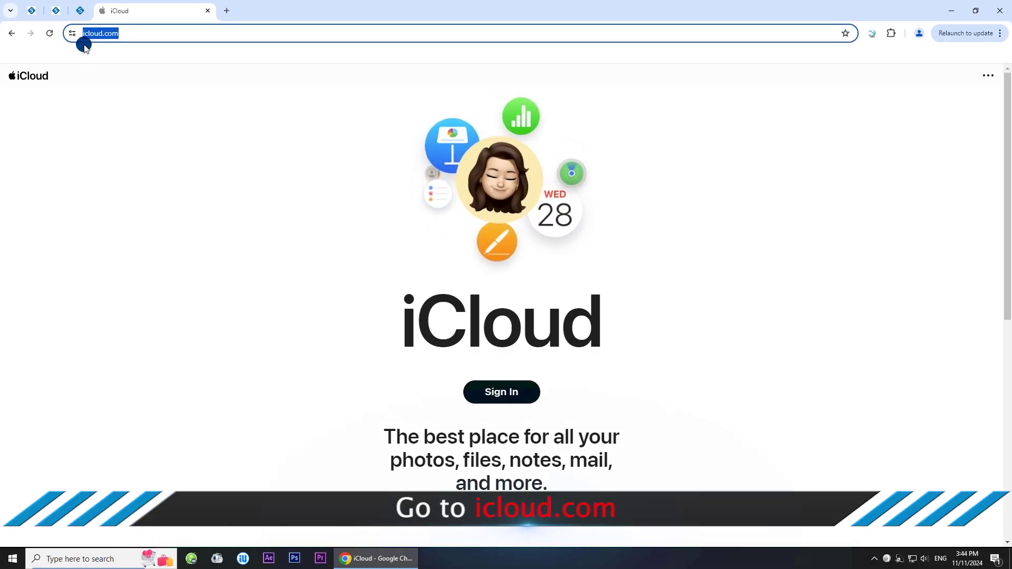
{"action": "left_click", "coordinate": [246, 140]}
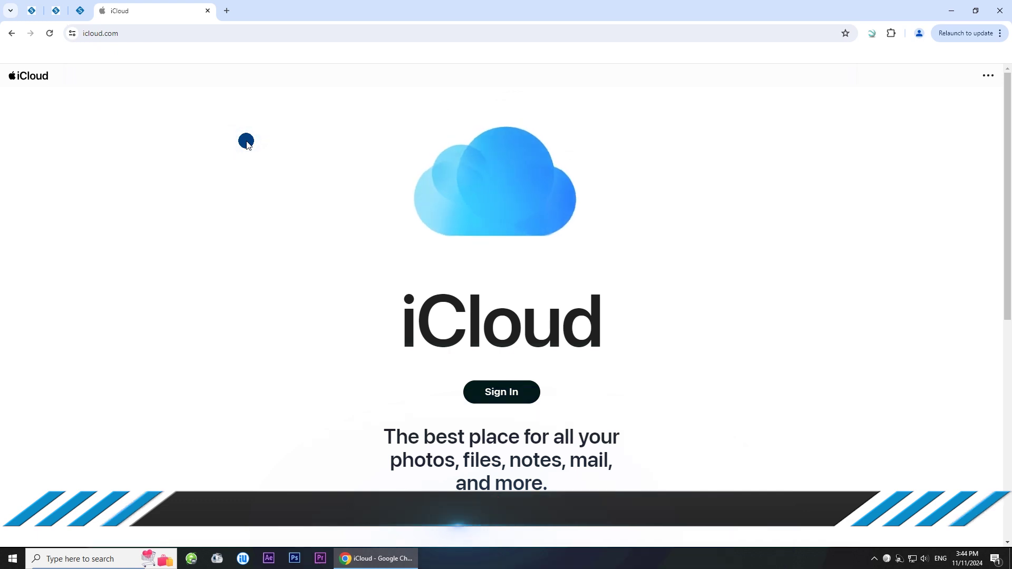
{"action": "left_click", "coordinate": [506, 392]}
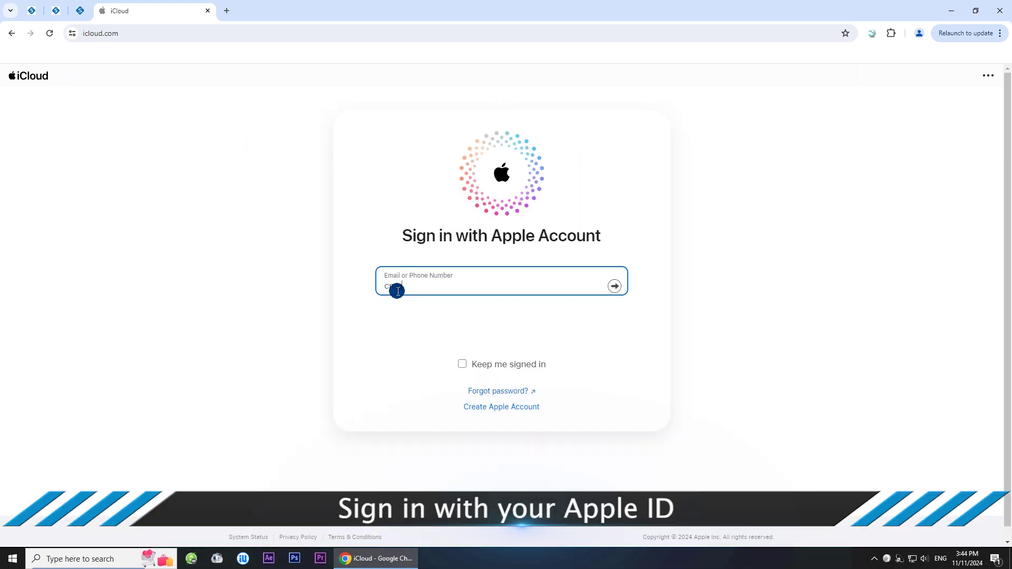
{"action": "type", "text": "com"}
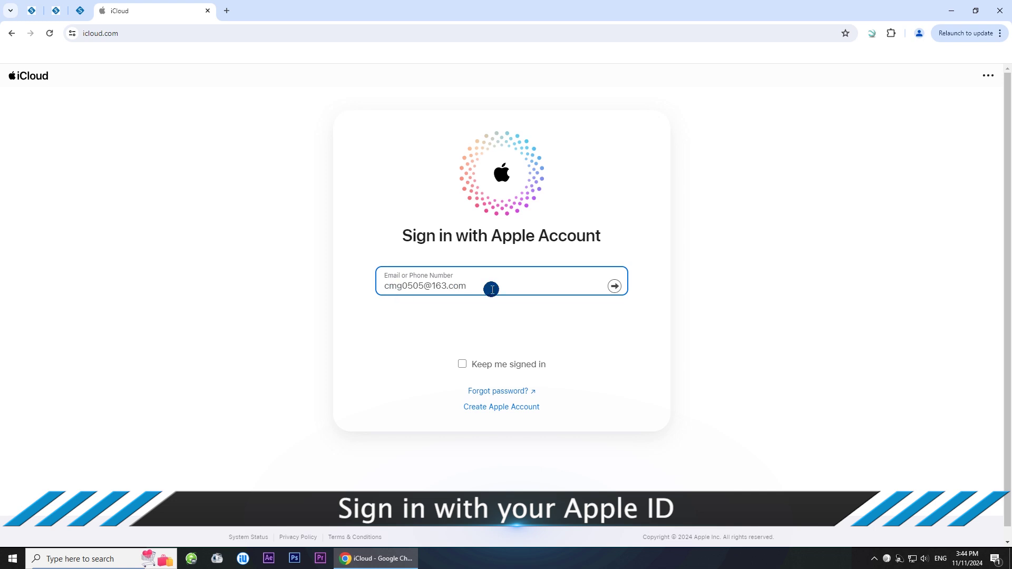
{"action": "left_click", "coordinate": [614, 285]}
{"action": "left_click", "coordinate": [417, 313]}
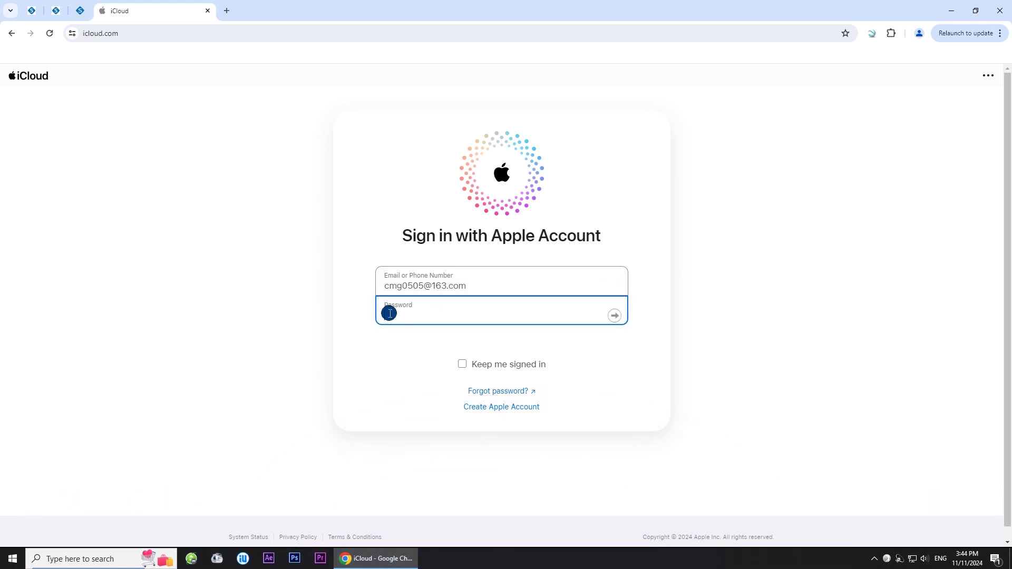
- Submit the password, pass two-factor verification and trust this browser to reach the dashboard
{"action": "left_click", "coordinate": [616, 310]}
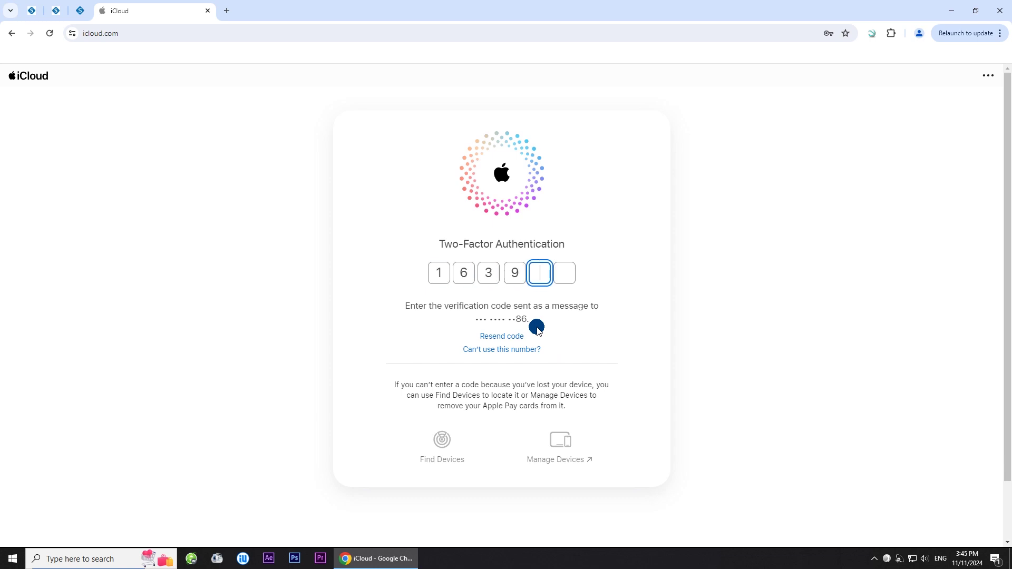
{"action": "left_click", "coordinate": [615, 329]}
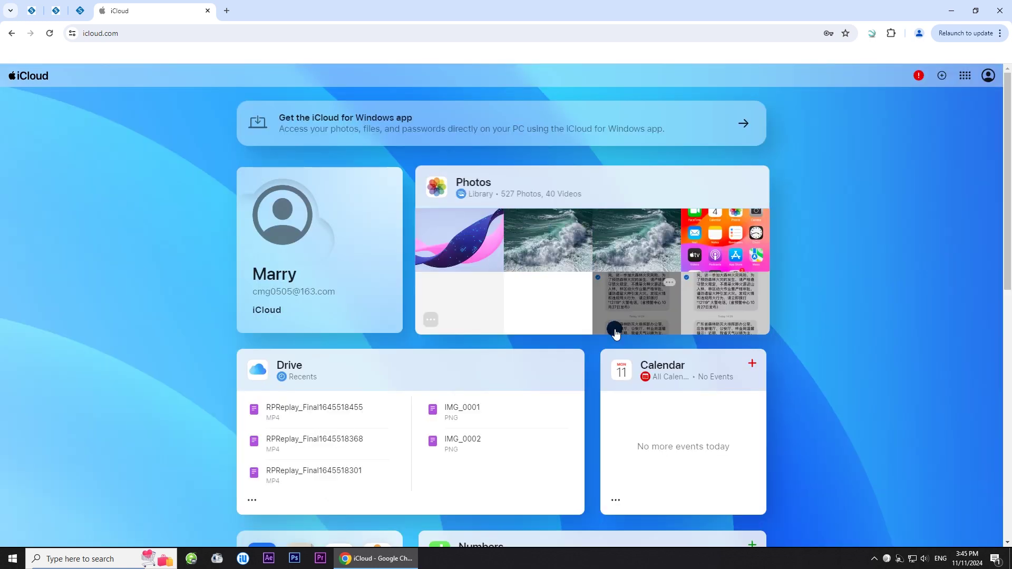
{"action": "scroll", "coordinate": [366, 308], "scroll_direction": "down", "scroll_amount": 5}
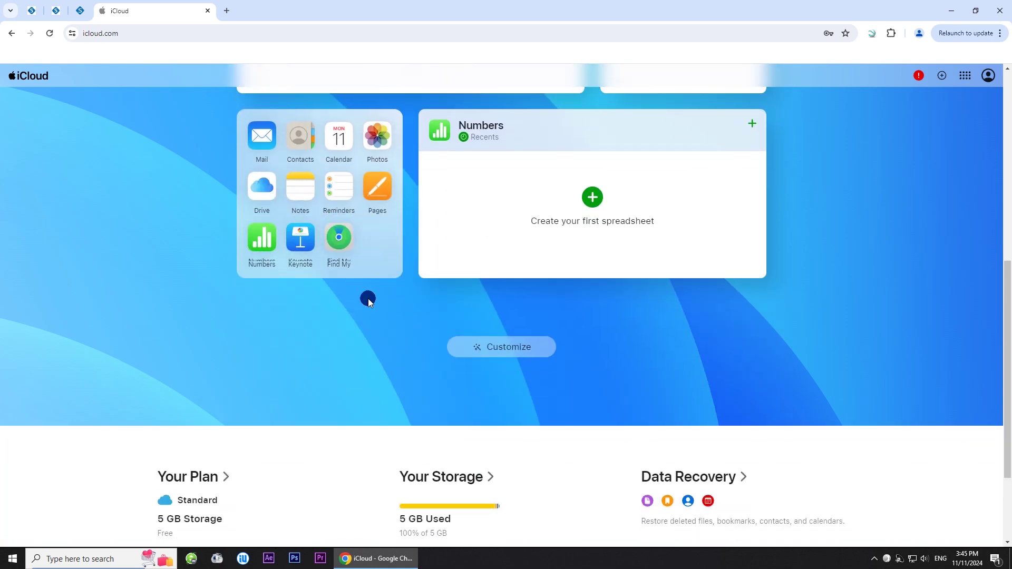
- In Find Devices, select the lost iPhone 12 and bring up its Lost Mode settings
{"action": "left_click", "coordinate": [338, 239]}
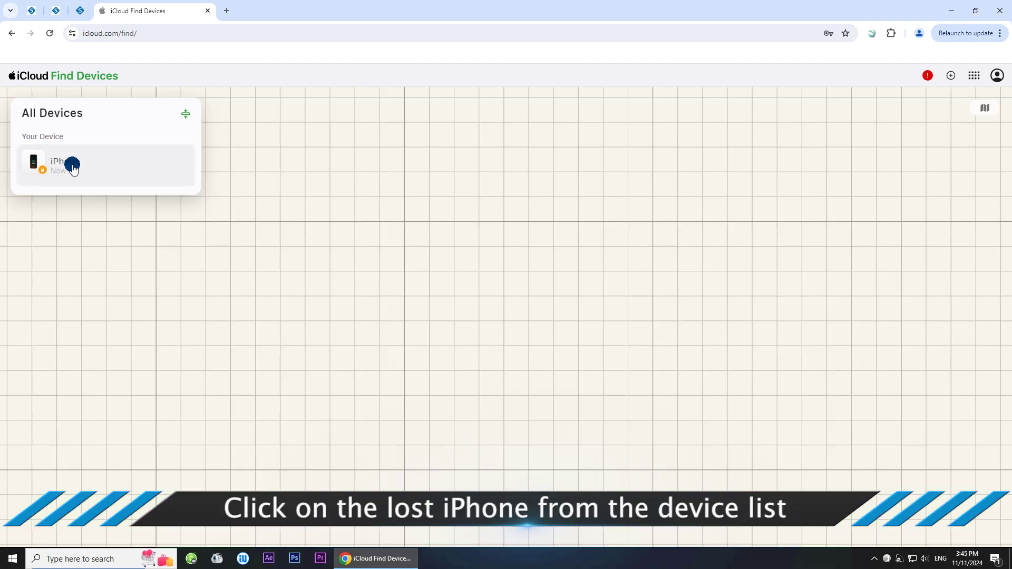
{"action": "left_click", "coordinate": [72, 166]}
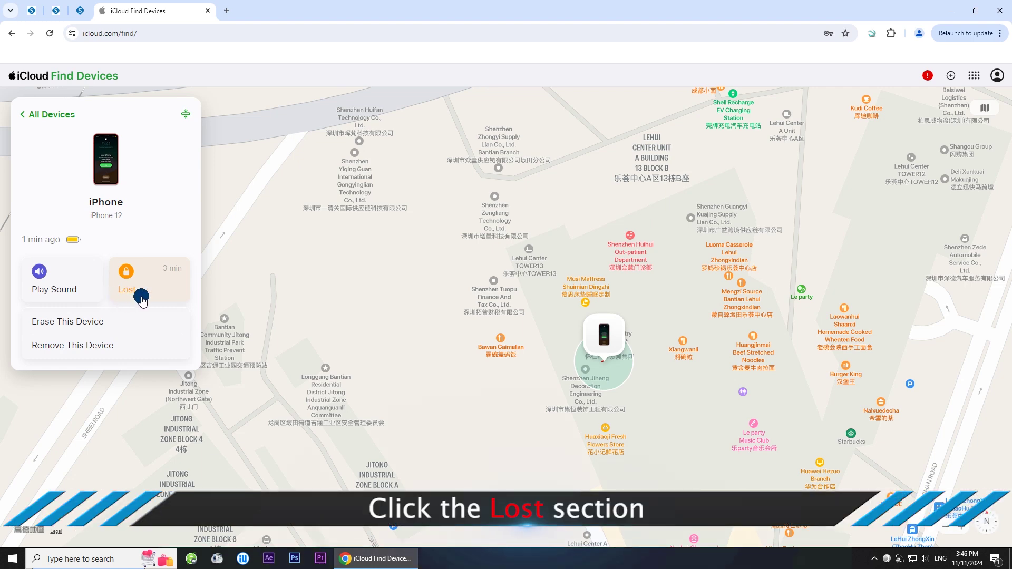
{"action": "left_click", "coordinate": [134, 280]}
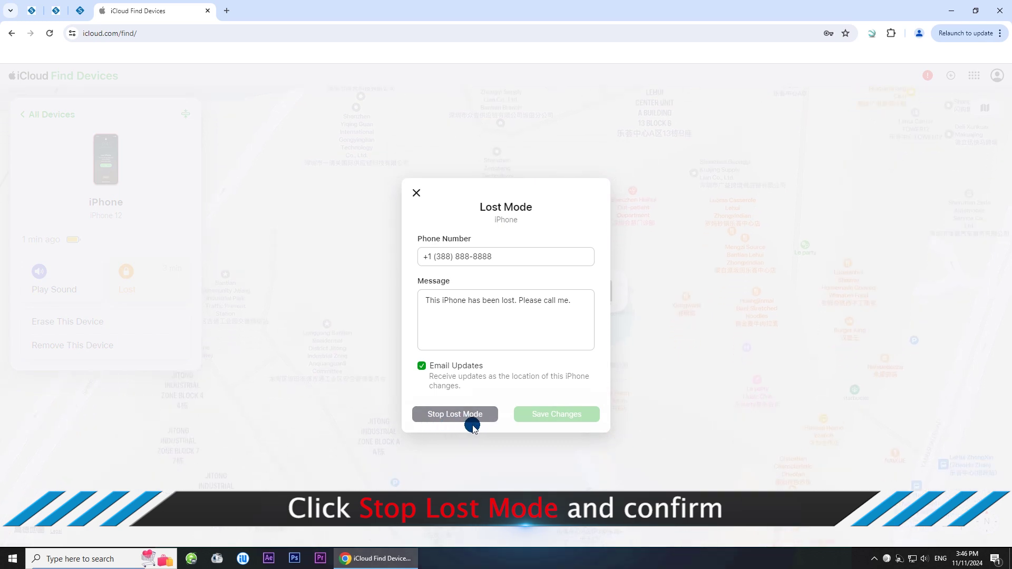
- Stop Lost Mode on the iPhone, confirm it, and minimize the browser to the desktop
{"action": "left_click", "coordinate": [458, 417]}
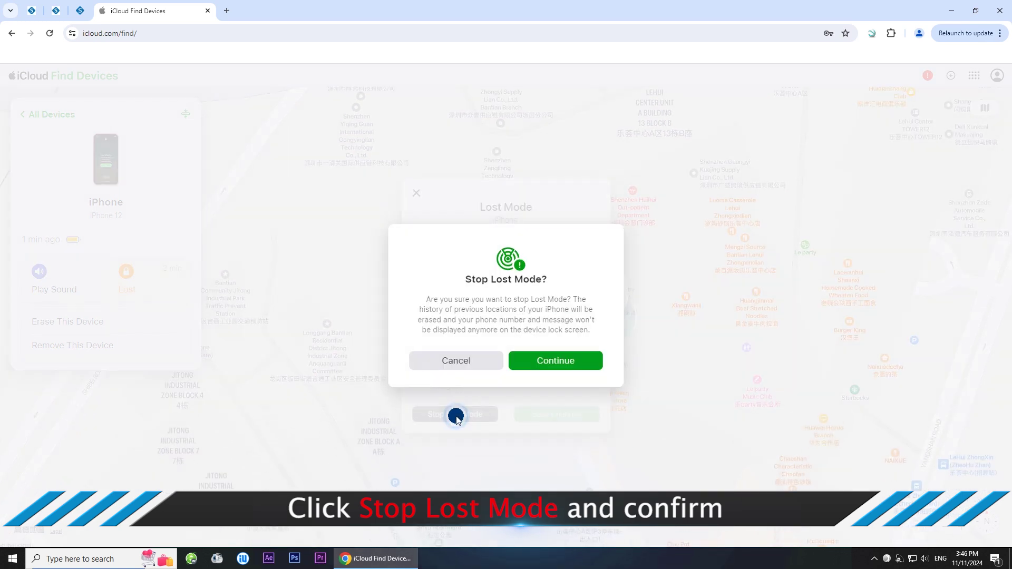
{"action": "left_click", "coordinate": [560, 365]}
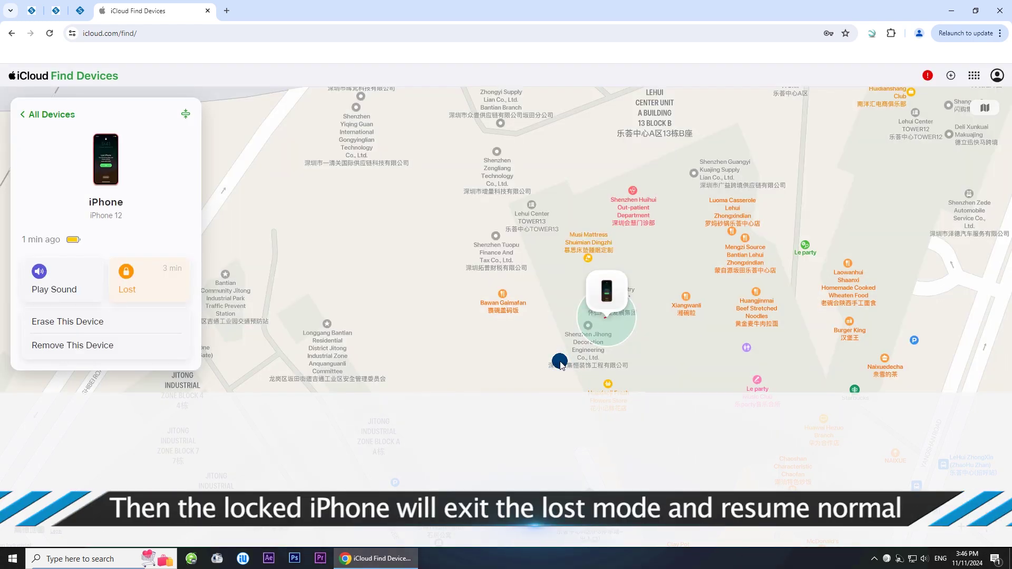
{"action": "left_click", "coordinate": [952, 10]}
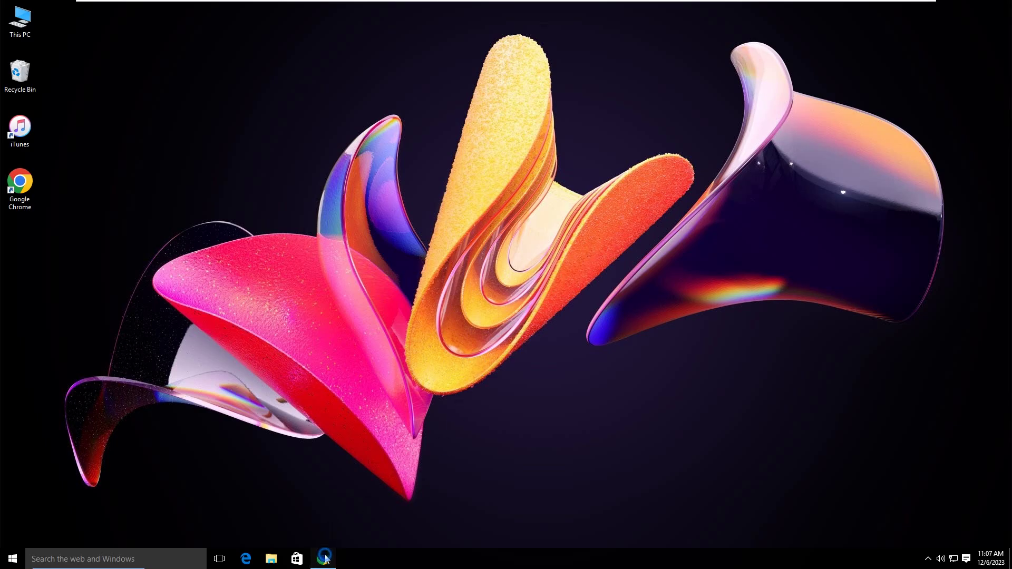
{"action": "left_click", "coordinate": [324, 557]}
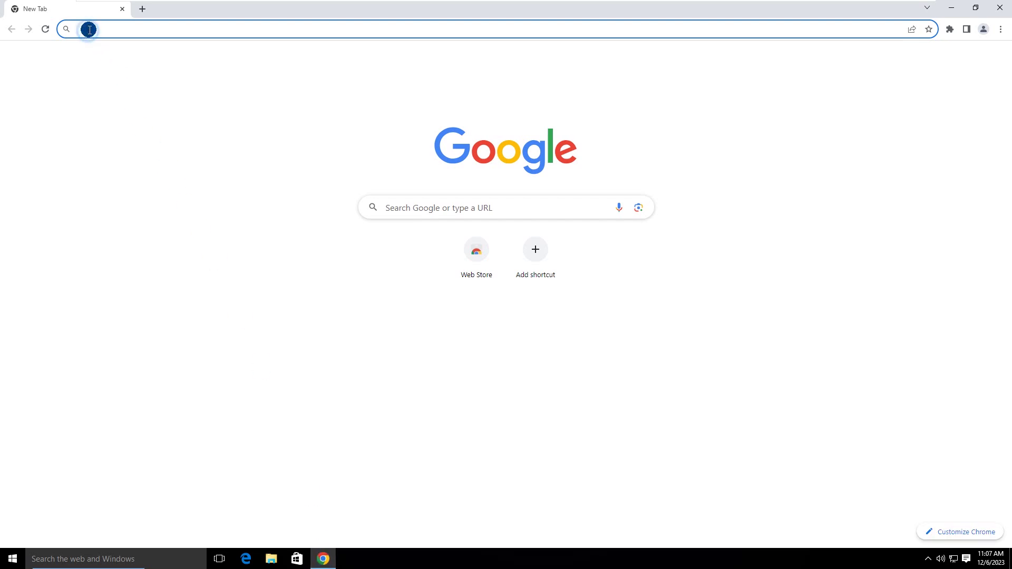
{"action": "type", "text": "www."}
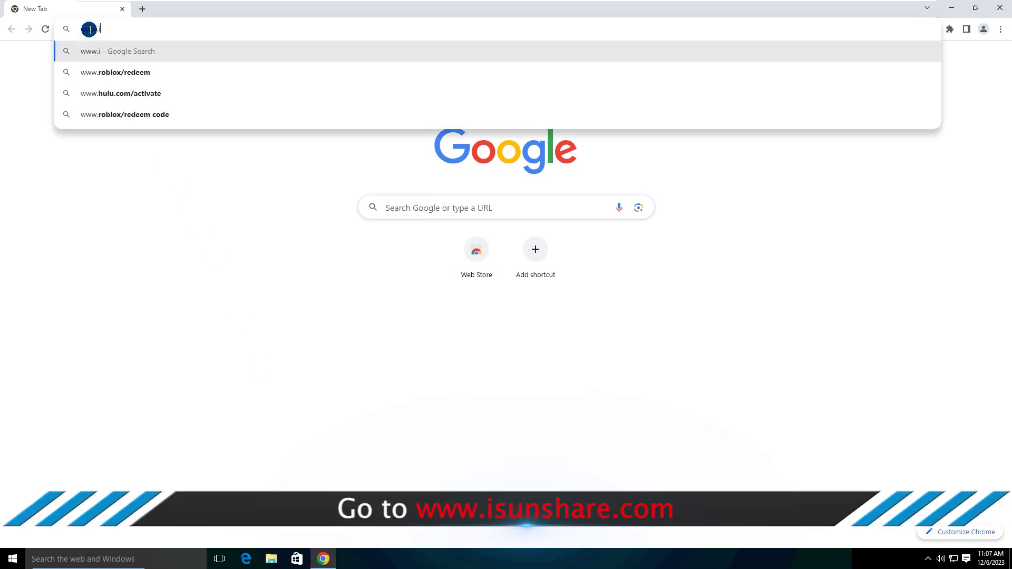
{"action": "type", "text": "isunsha"}
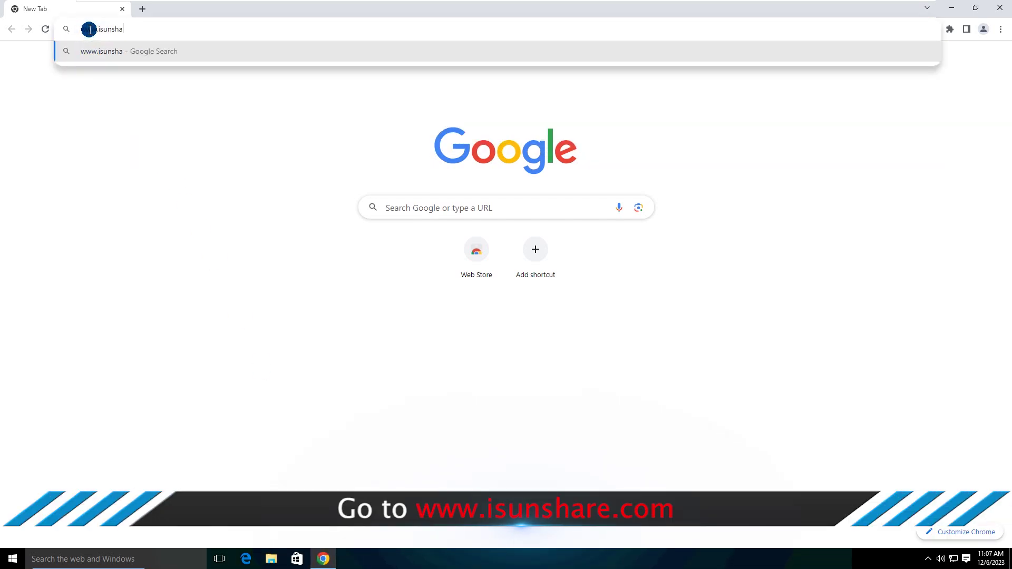
{"action": "type", "text": "re.com"}
{"action": "key", "text": "Return"}
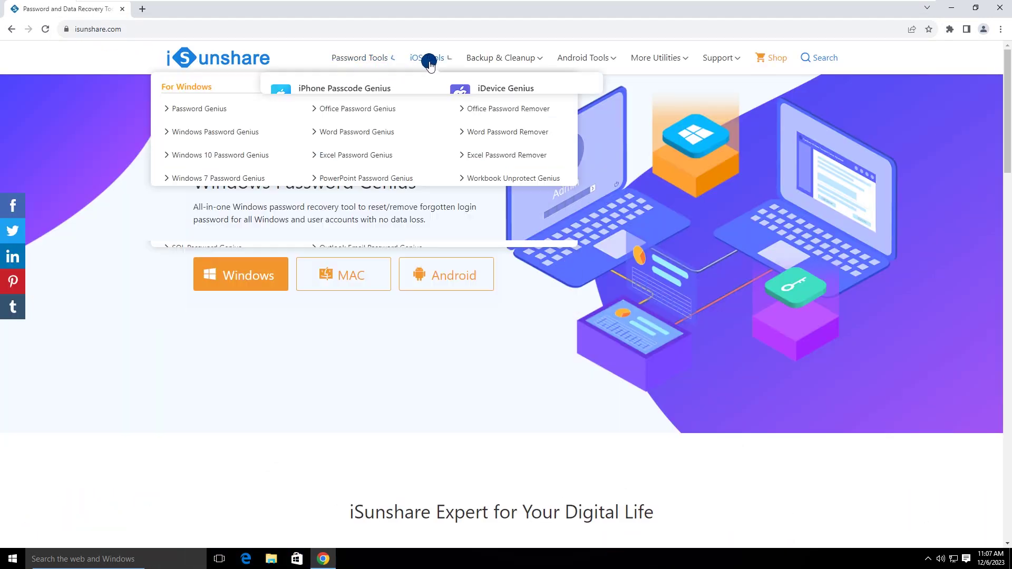
{"action": "mouse_move", "coordinate": [431, 58]}
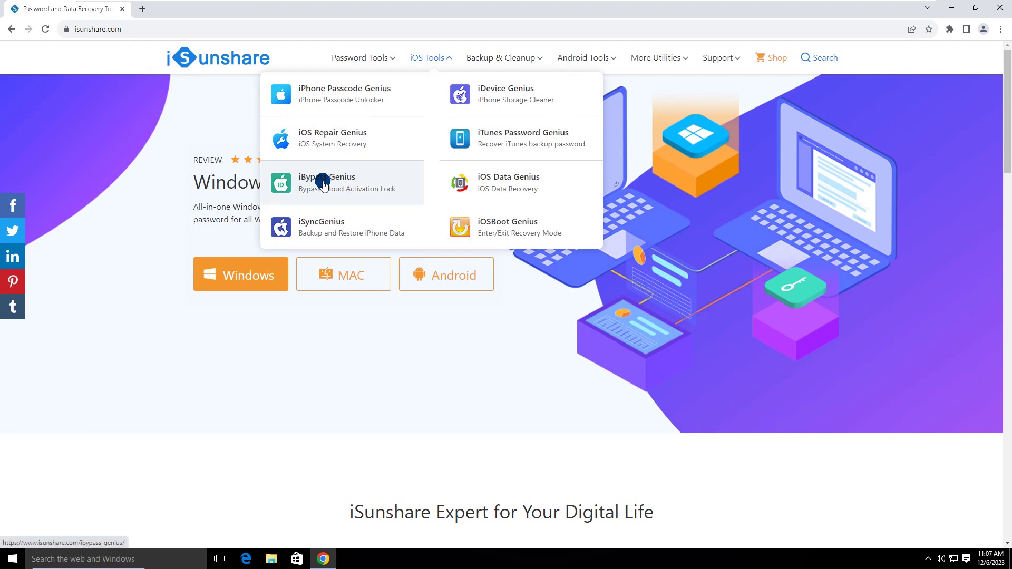
{"action": "left_click", "coordinate": [323, 183]}
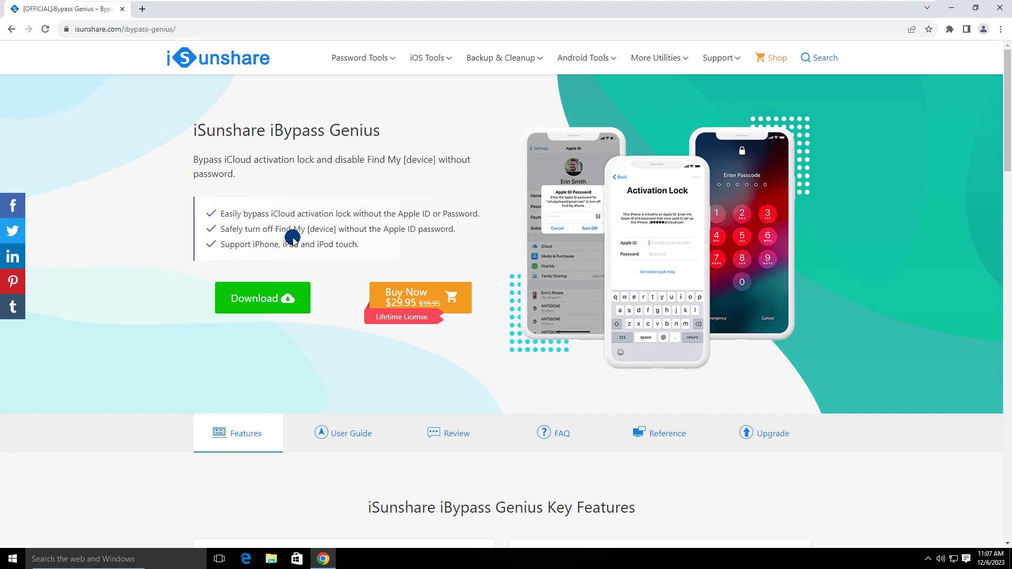
- Download the iBypass Genius Windows installer and run it from the downloads
{"action": "left_click", "coordinate": [257, 301]}
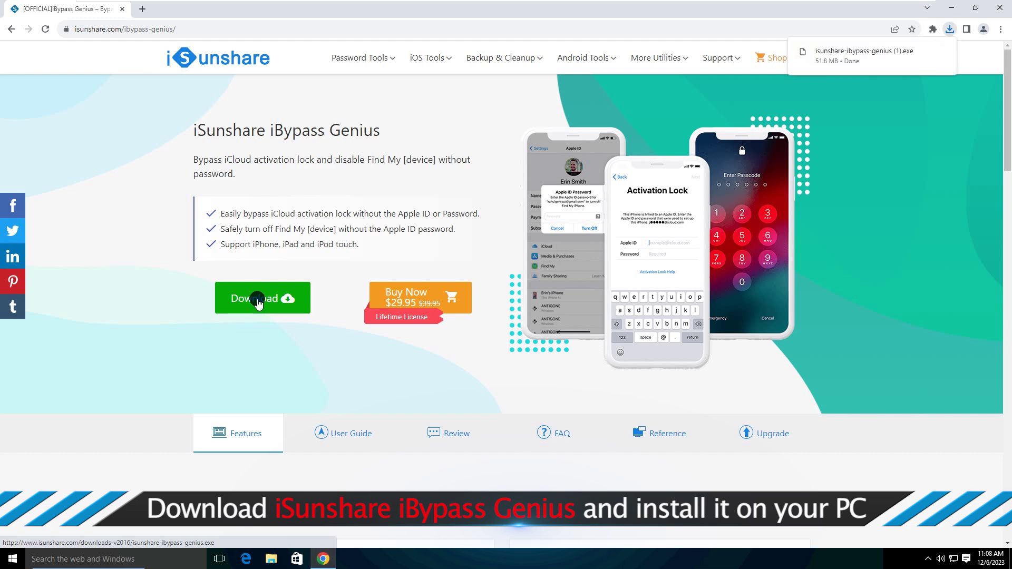
{"action": "left_click", "coordinate": [862, 62]}
- Approve the installer, close Chrome, and proceed past the welcome and license steps
{"action": "left_click", "coordinate": [551, 289]}
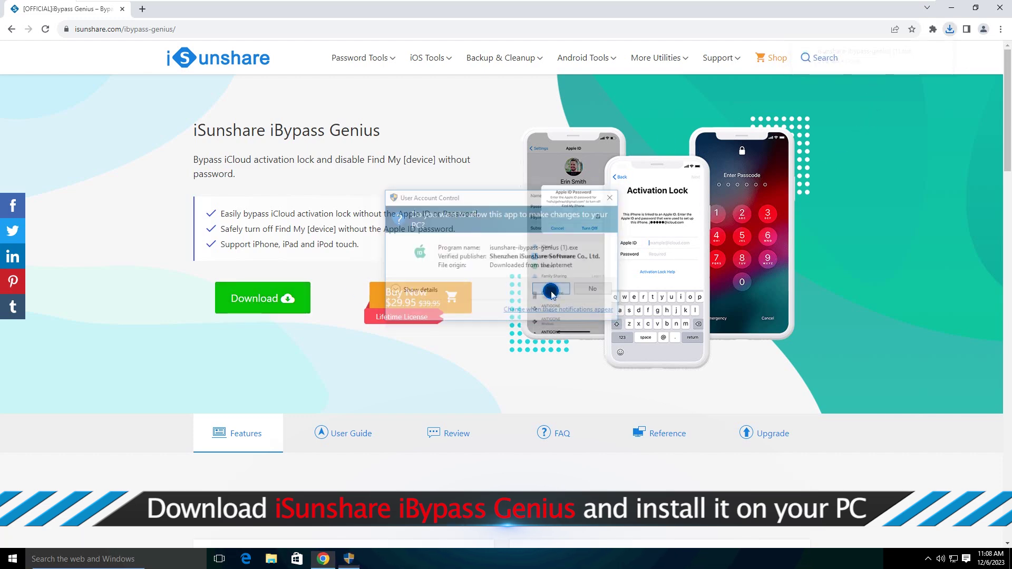
{"action": "left_click", "coordinate": [1000, 8]}
{"action": "left_click", "coordinate": [558, 365]}
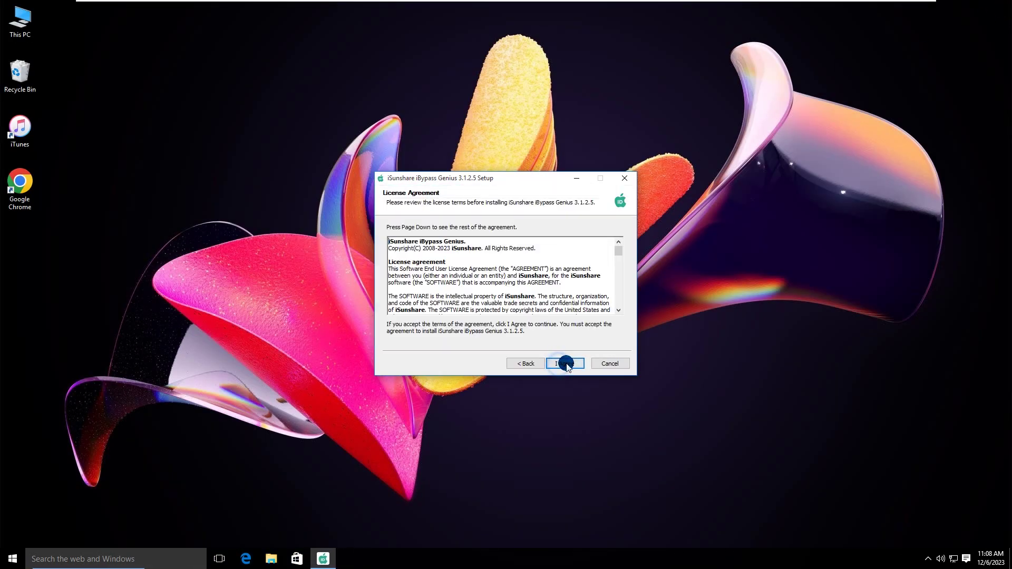
{"action": "left_click", "coordinate": [564, 364]}
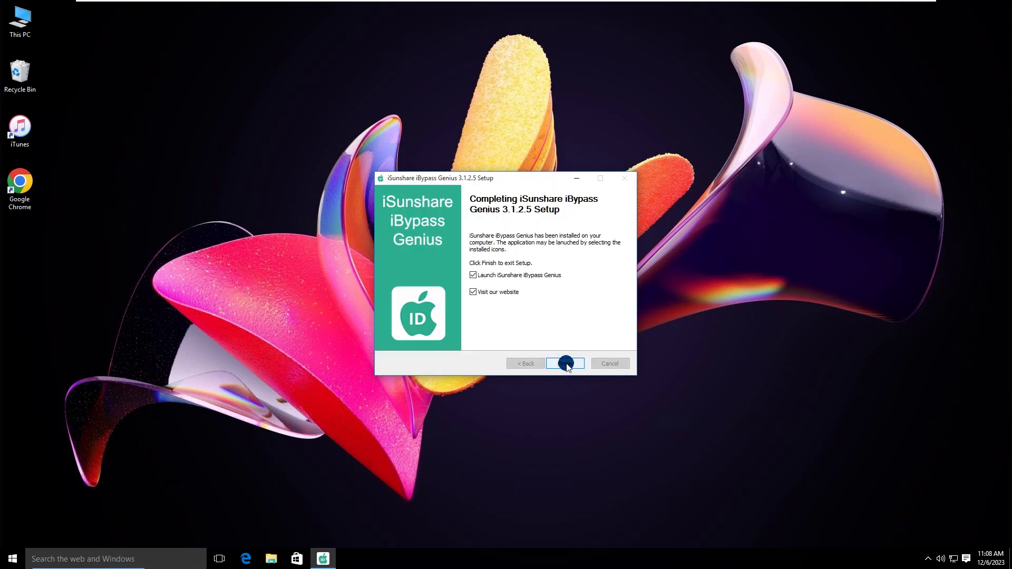
- Finish setup without launching the program or visiting the website
{"action": "left_click", "coordinate": [474, 292]}
{"action": "left_click", "coordinate": [473, 274]}
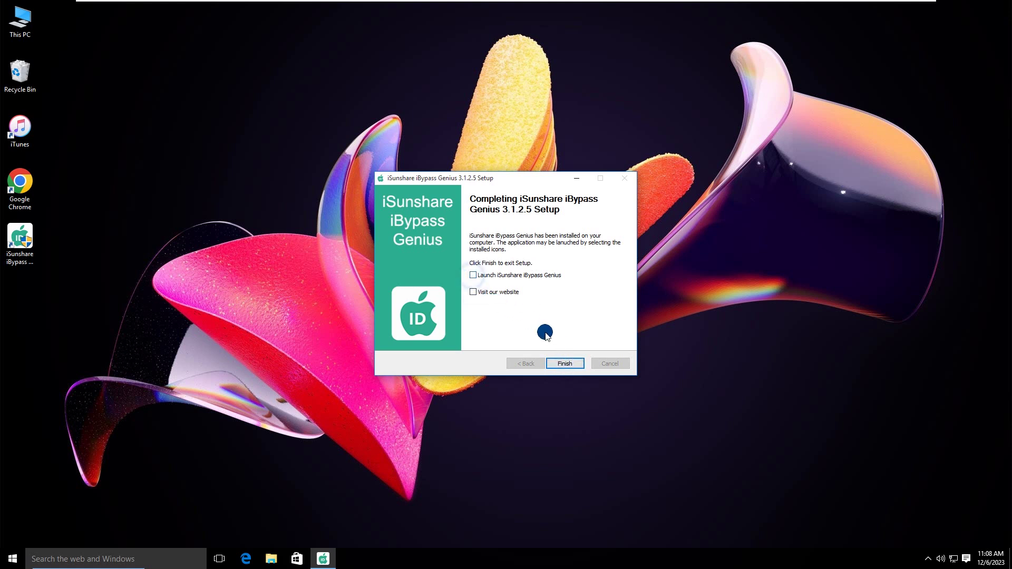
{"action": "left_click", "coordinate": [565, 363]}
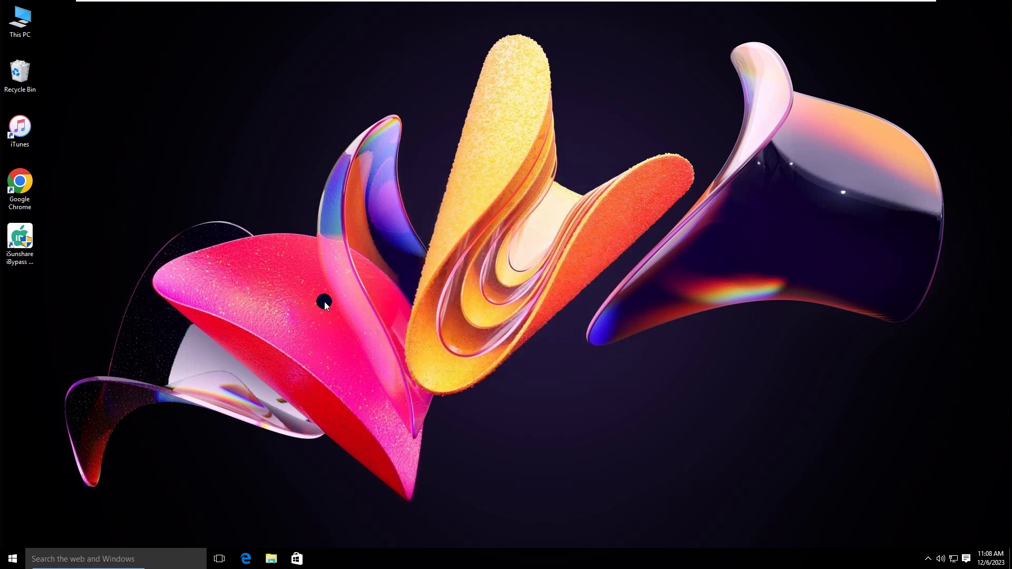
{"action": "double_click", "coordinate": [22, 138]}
- Launch iBypass Genius from the desktop, allow its changes, and choose the Bypass ID mode
{"action": "double_click", "coordinate": [21, 242]}
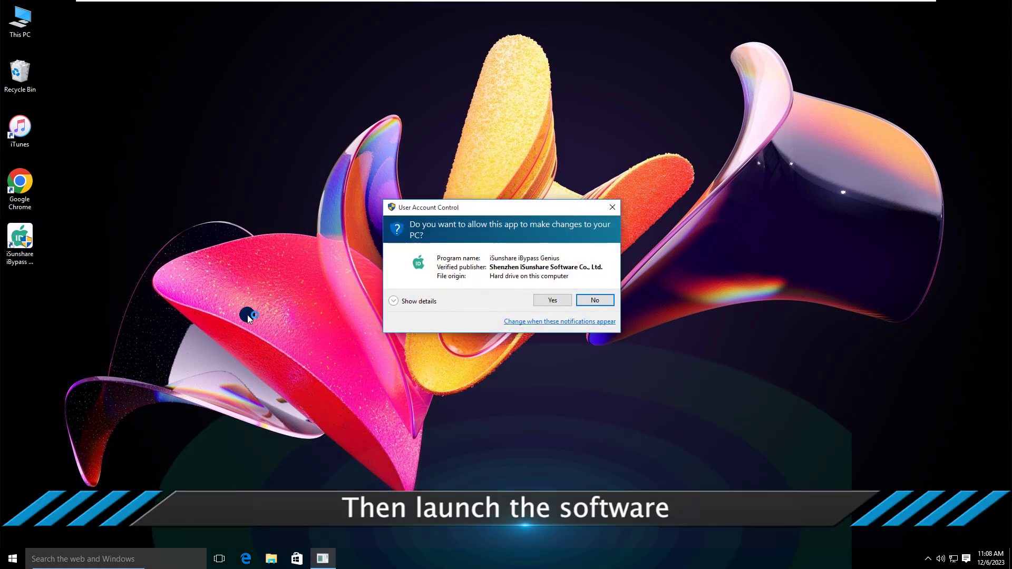
{"action": "left_click", "coordinate": [553, 300]}
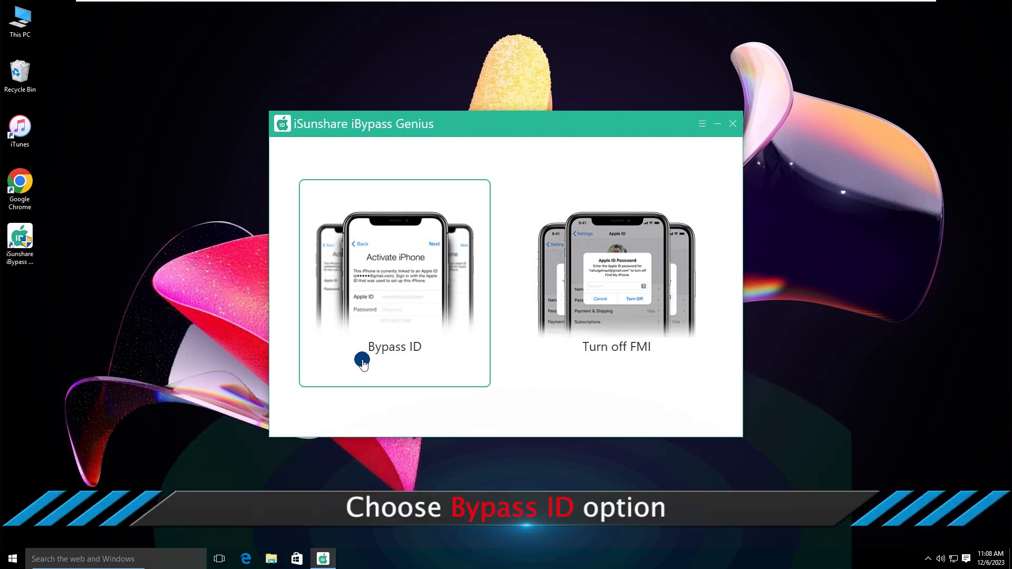
{"action": "left_click", "coordinate": [393, 350]}
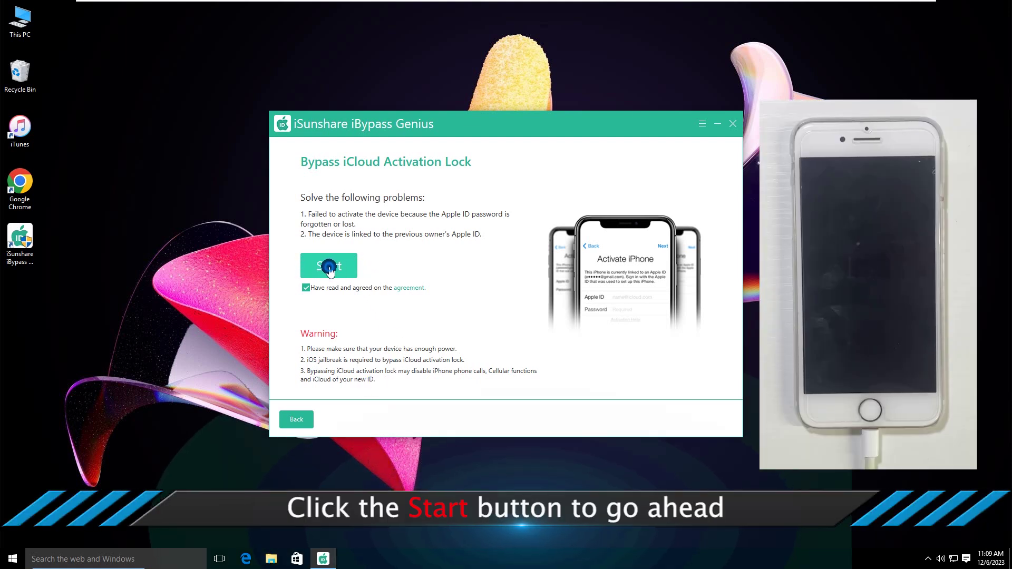
- Start preparing the iCloud activation lock bypass for the connected iPhone
{"action": "left_click", "coordinate": [329, 269]}
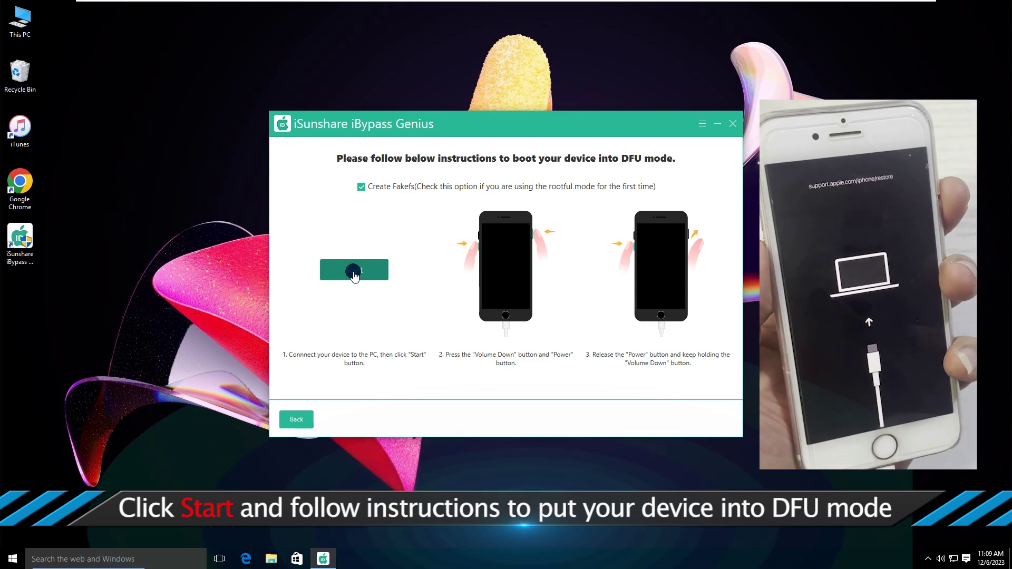
- Start the DFU-mode countdown and follow the button steps for the iPhone
{"action": "left_click", "coordinate": [353, 273]}
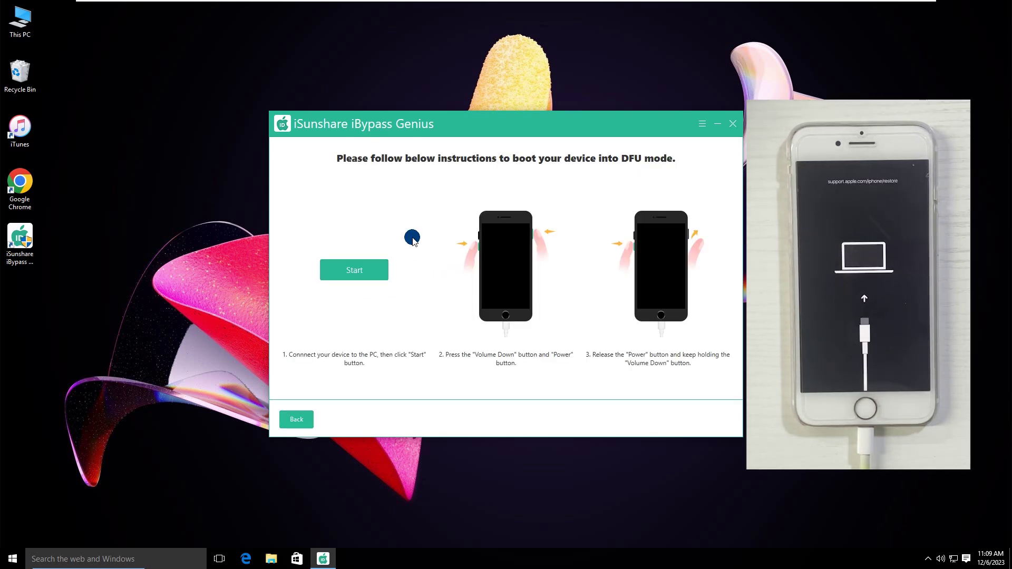
- Restart the DFU-mode procedure and its countdown so the bypass can complete
{"action": "left_click", "coordinate": [365, 274]}
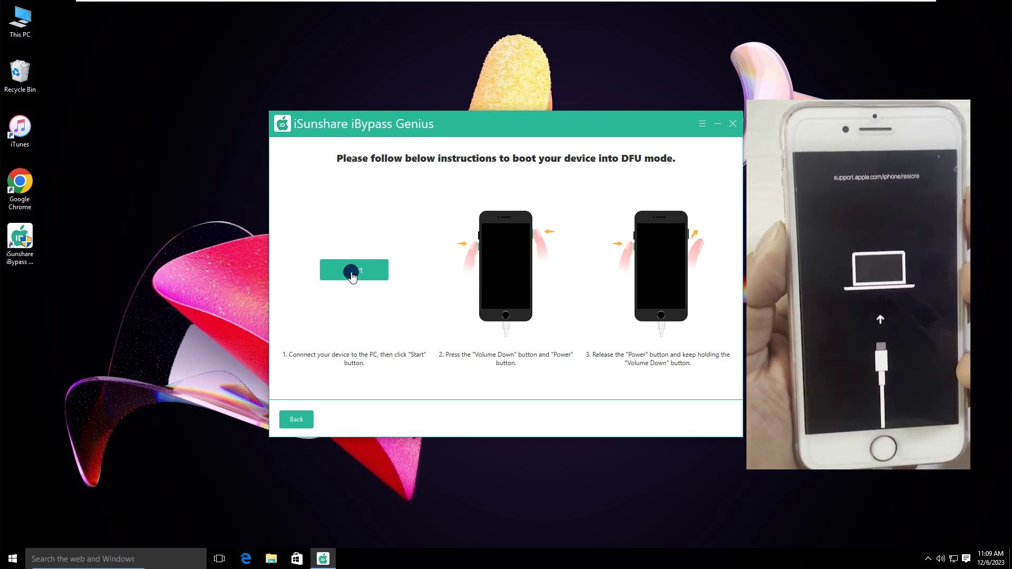
{"action": "left_click", "coordinate": [352, 274]}
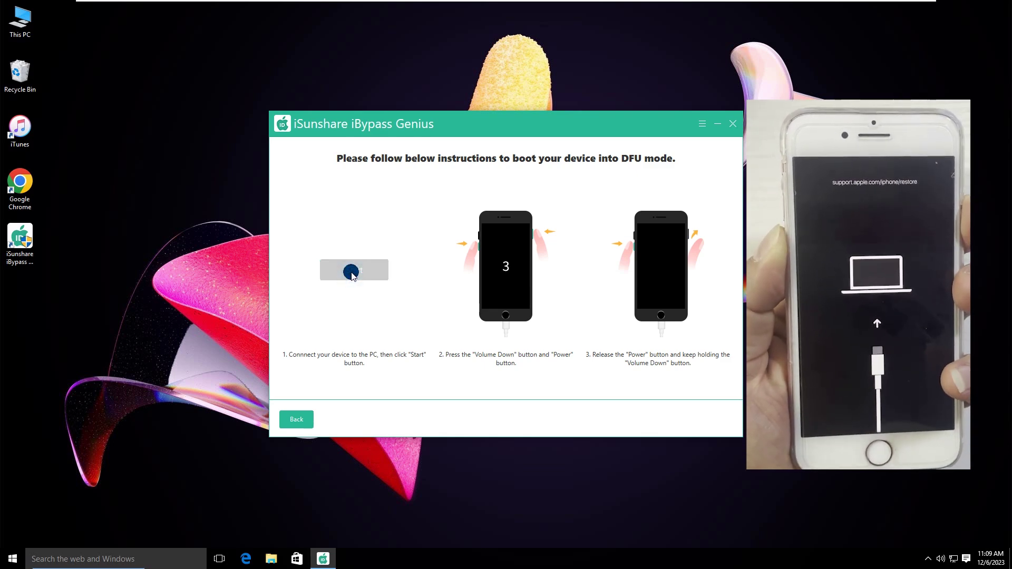